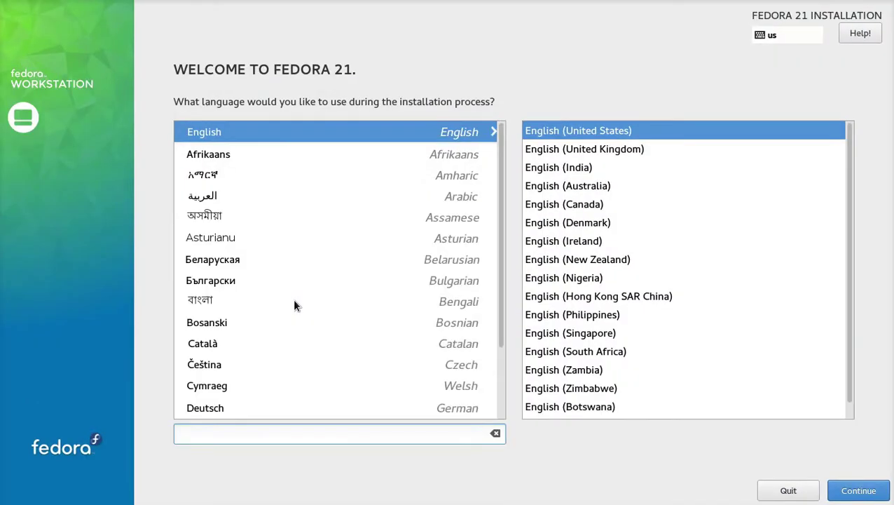
Choose English (India) as the installer language and continue to the Installation Summary
click(295, 306)
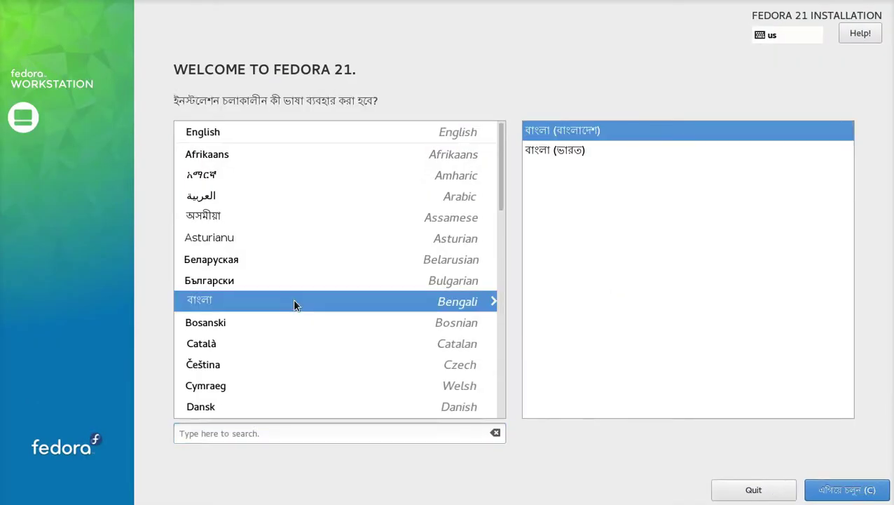
click(247, 132)
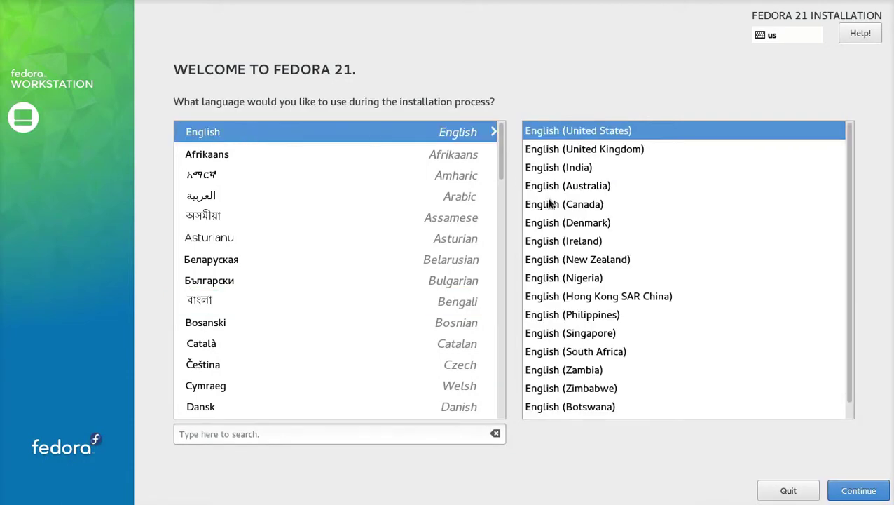
click(573, 170)
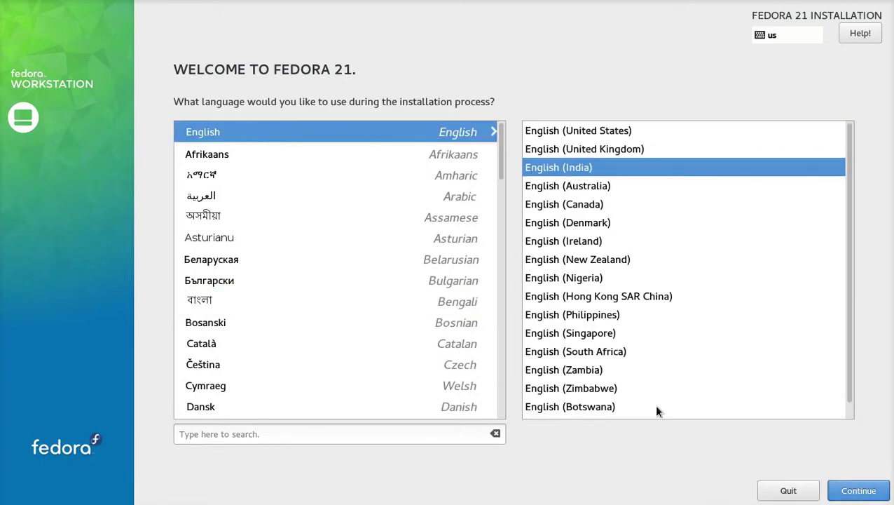
key(Return)
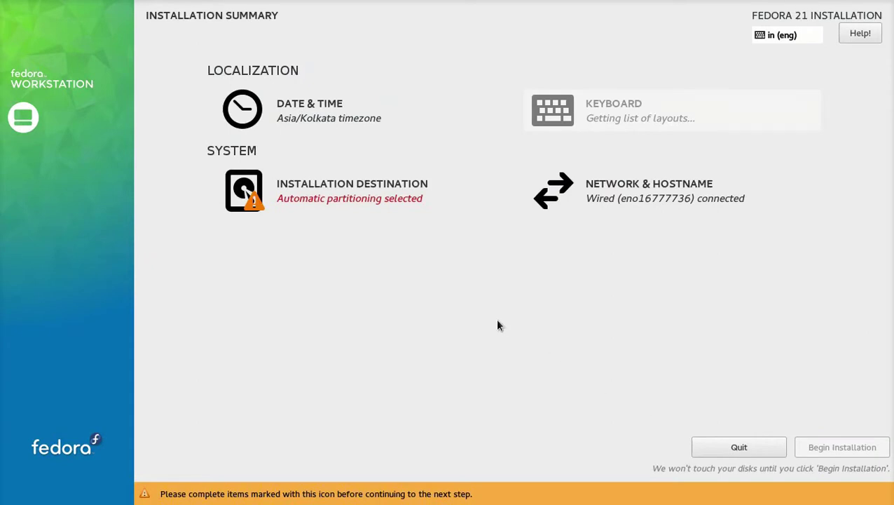
Under Installation Destination, select 'I will configure partitioning' for manual partitioning
click(255, 190)
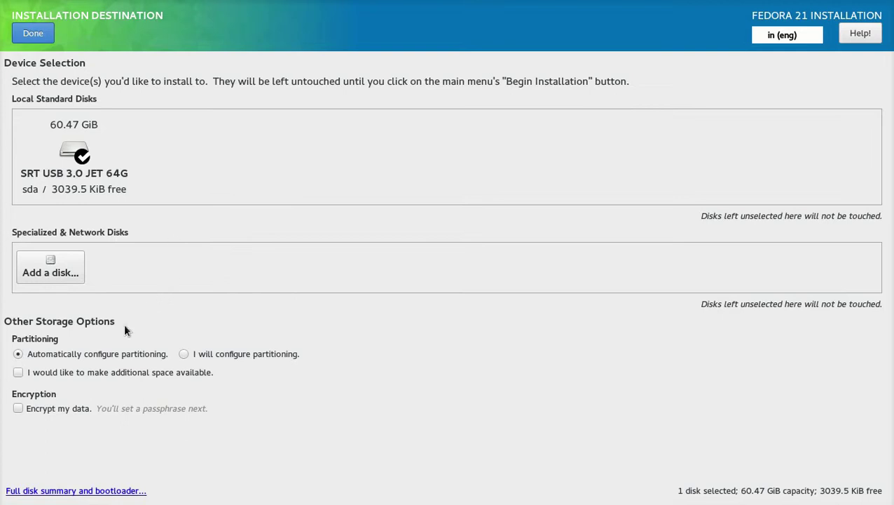
click(185, 357)
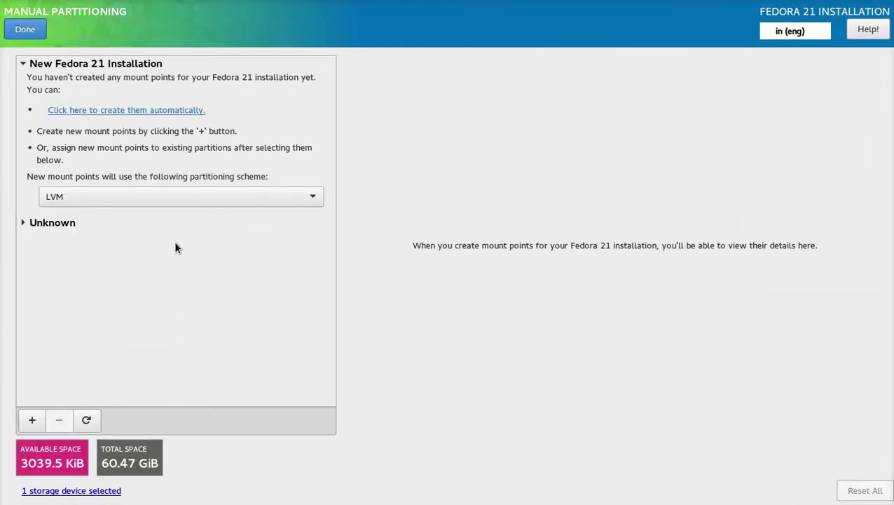
Delete the old ubuntu-vg-root ext4 partition
click(25, 223)
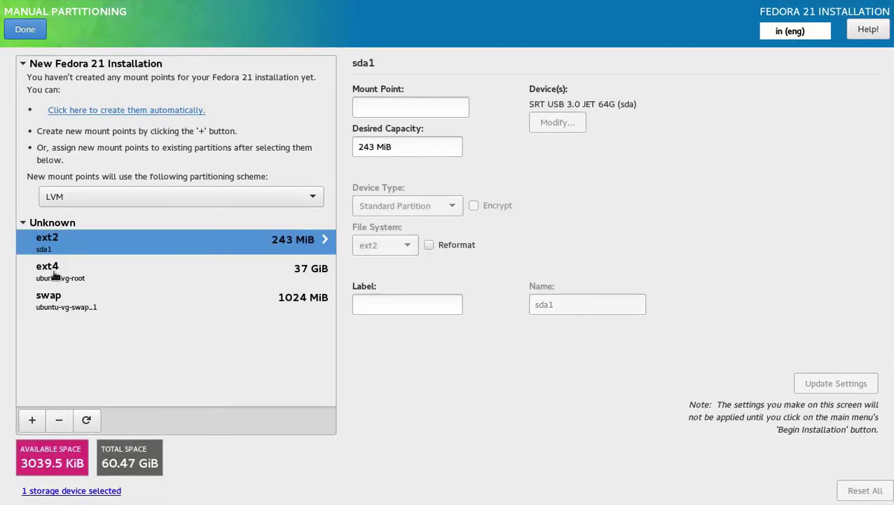
click(54, 272)
click(58, 419)
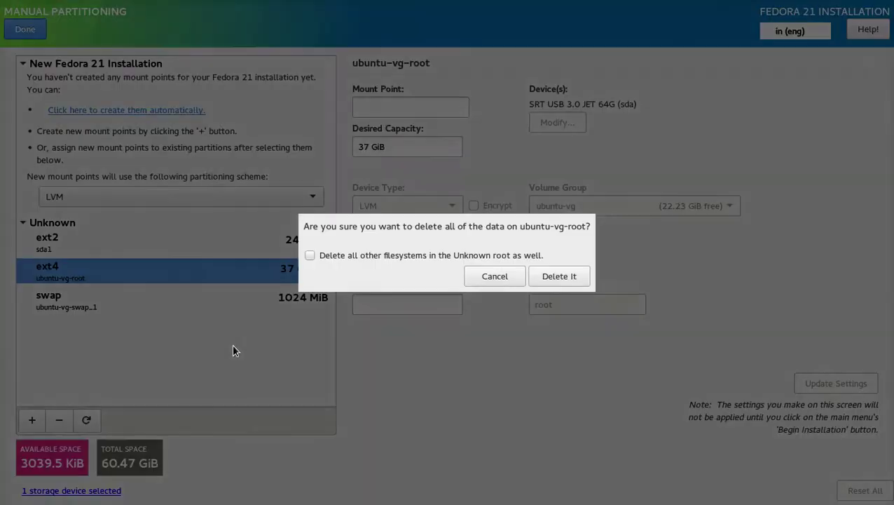
click(536, 281)
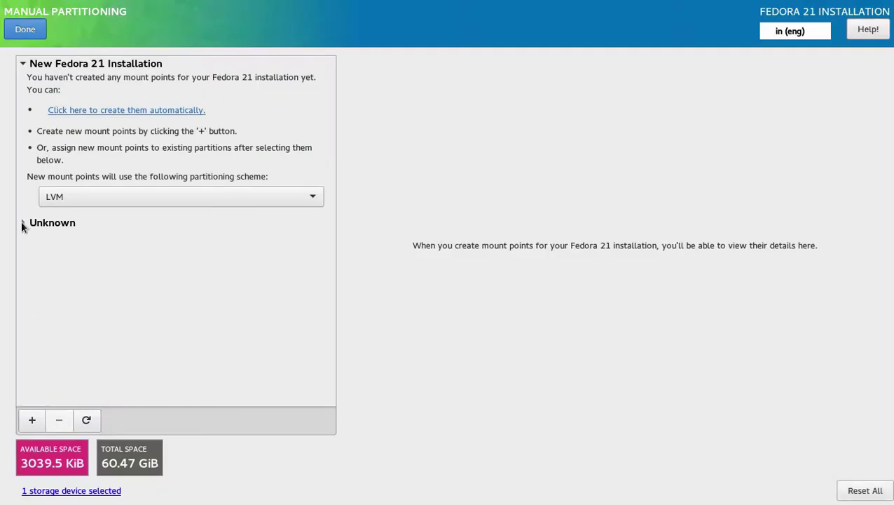
Delete the old swap and ext2 sda1 partitions, freeing the whole disk
click(23, 223)
click(49, 268)
click(59, 419)
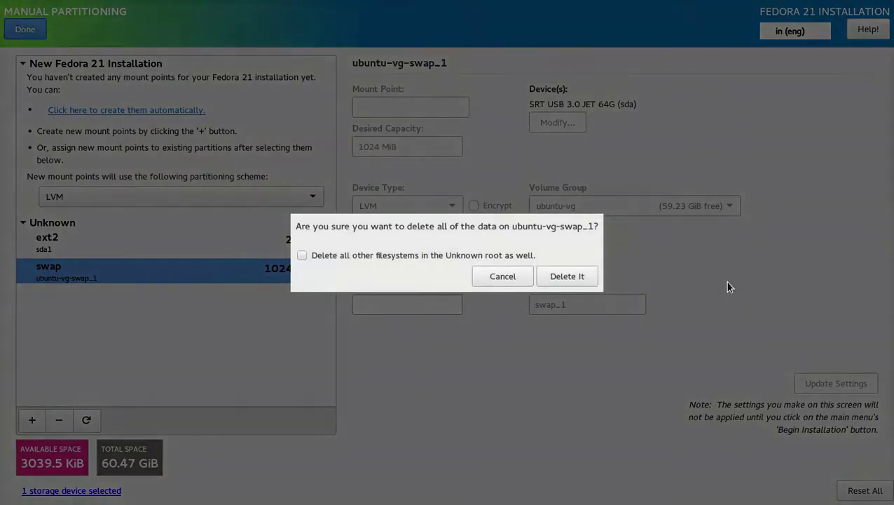
click(564, 276)
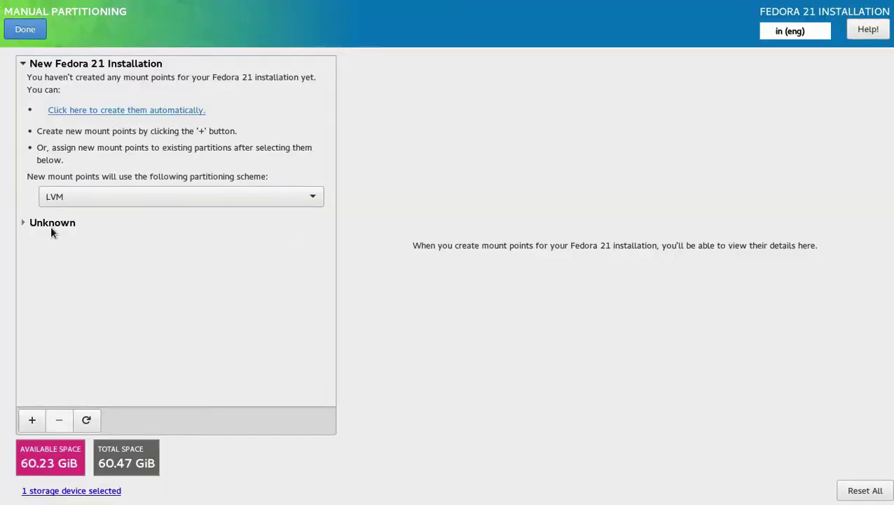
click(23, 223)
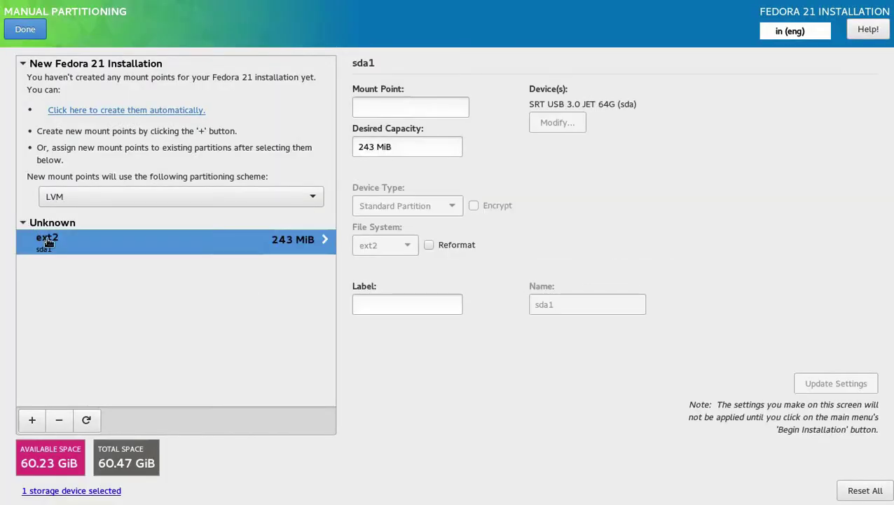
click(59, 419)
click(531, 268)
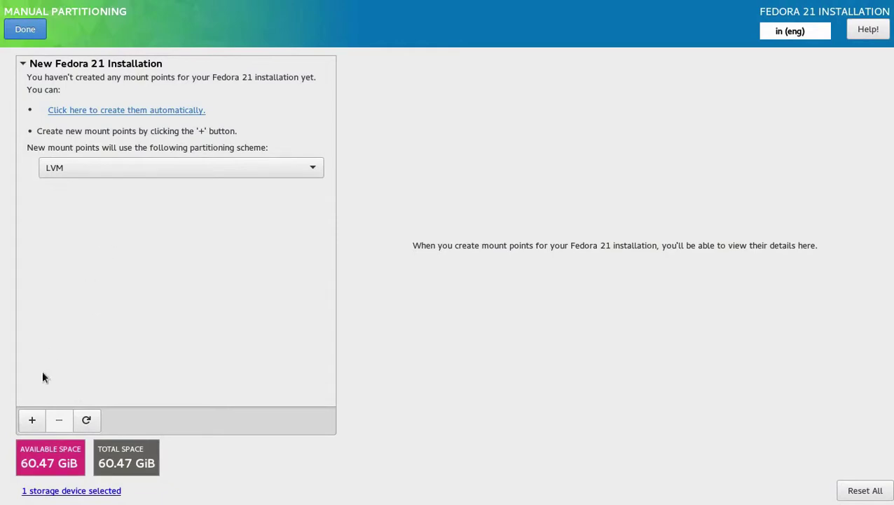
click(32, 419)
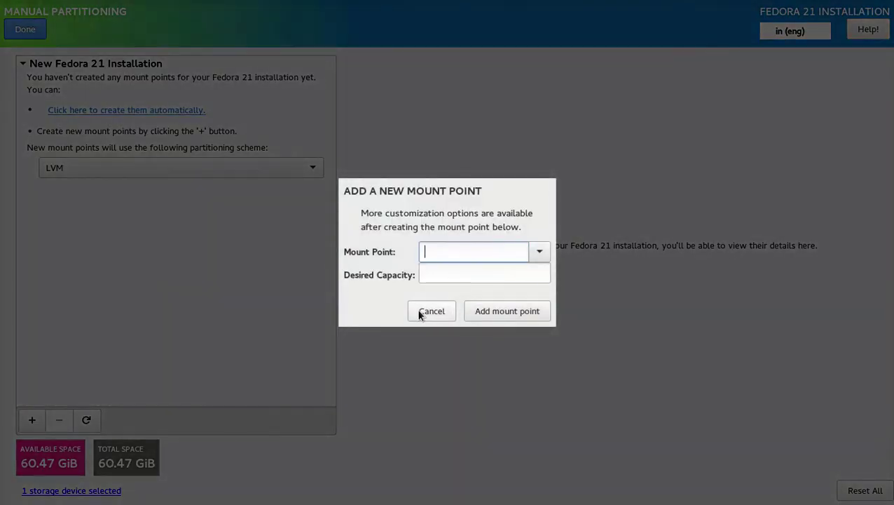
Auto-create /home 19 GiB, /boot 500 MiB, / 38.91 GiB and 2048 MiB swap, then review / and /home
click(426, 311)
click(118, 110)
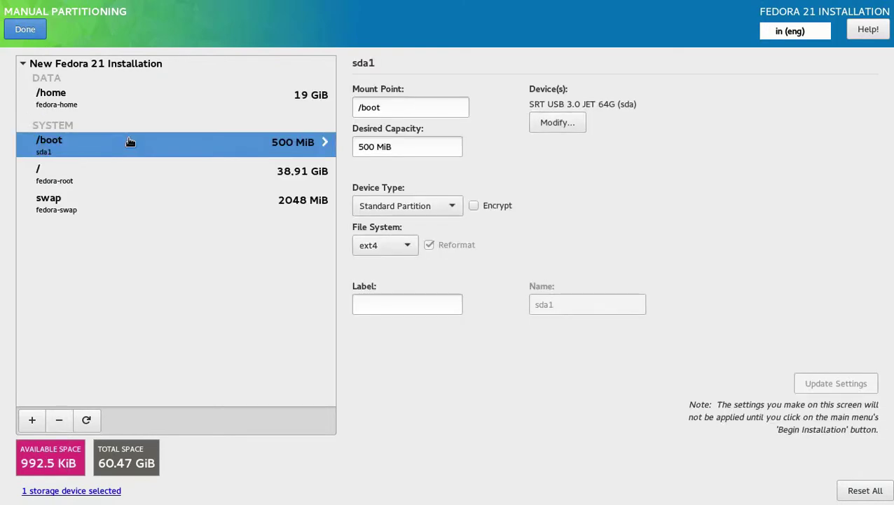
click(95, 169)
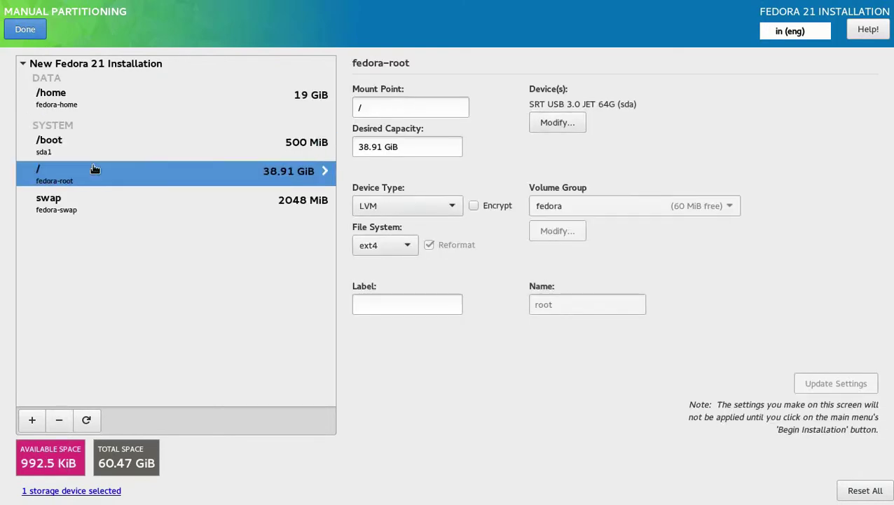
click(117, 98)
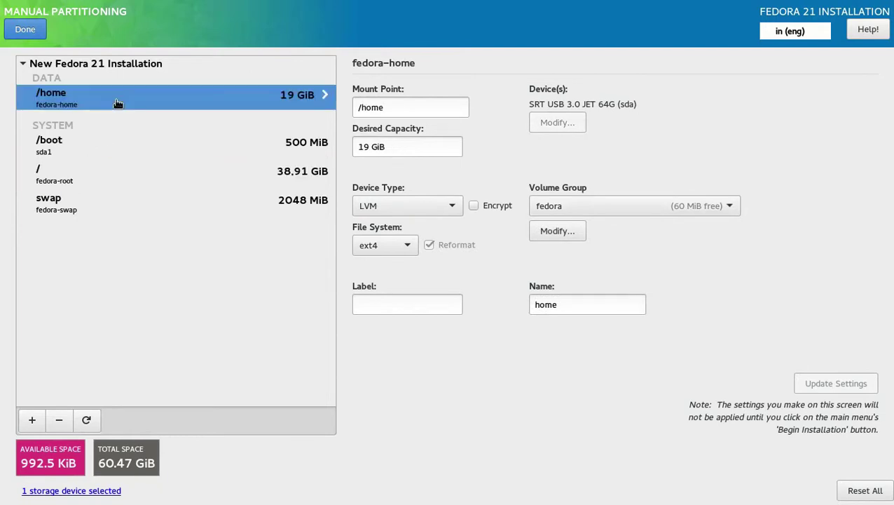
click(189, 173)
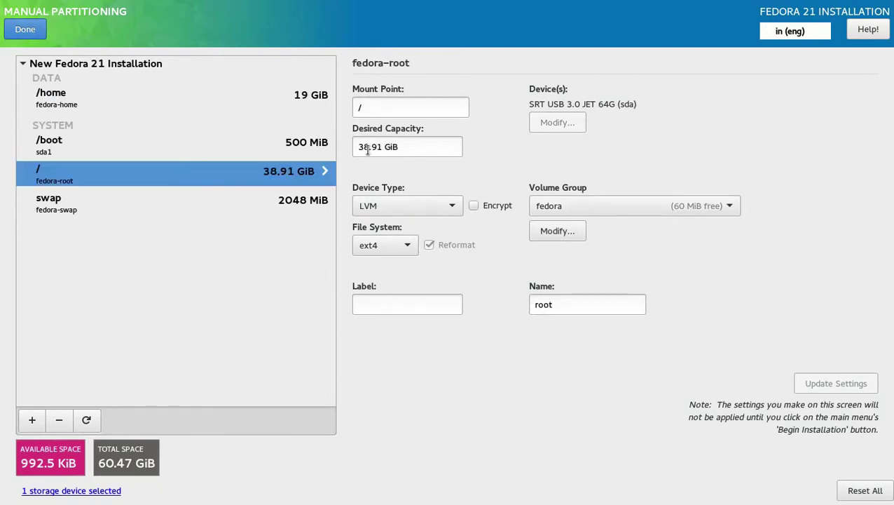
Change the Desired Capacity of / to 35.91 GiB and of /home to 21 GiB
drag(369, 148, 350, 163)
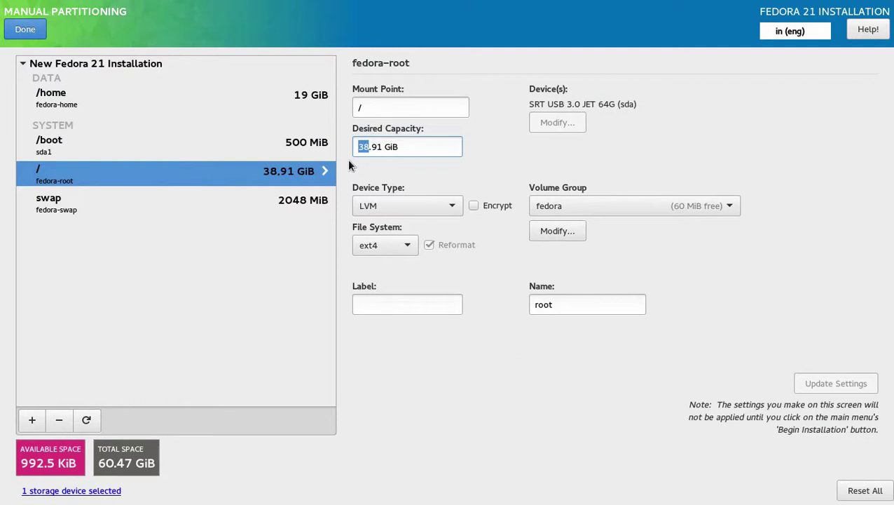
text(35)
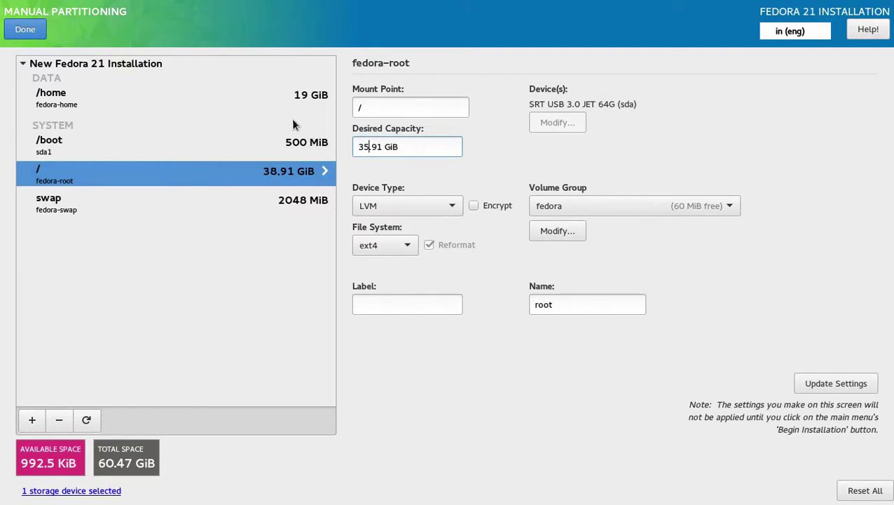
click(421, 147)
key(Return)
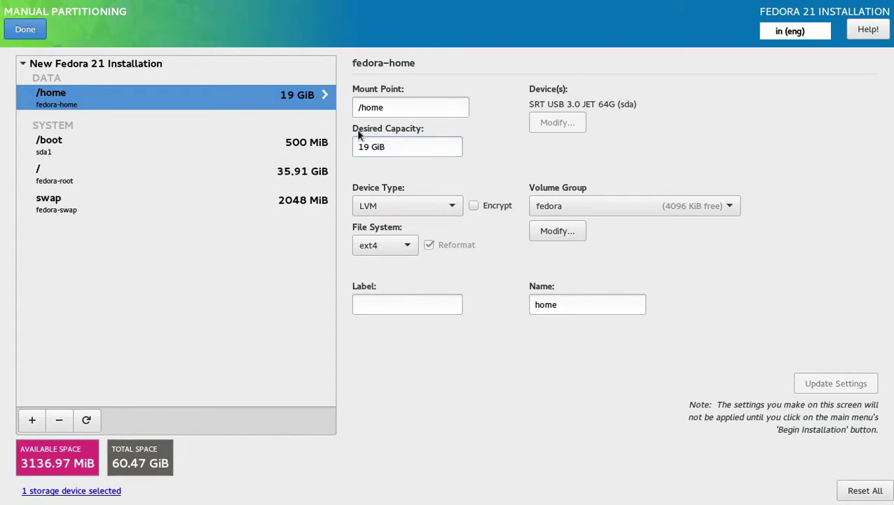
text(2)
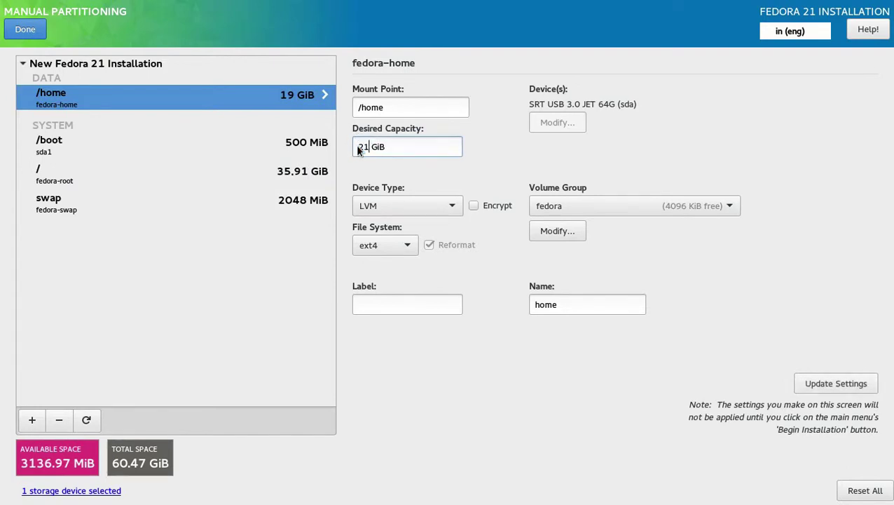
text(1)
key(End)
click(132, 152)
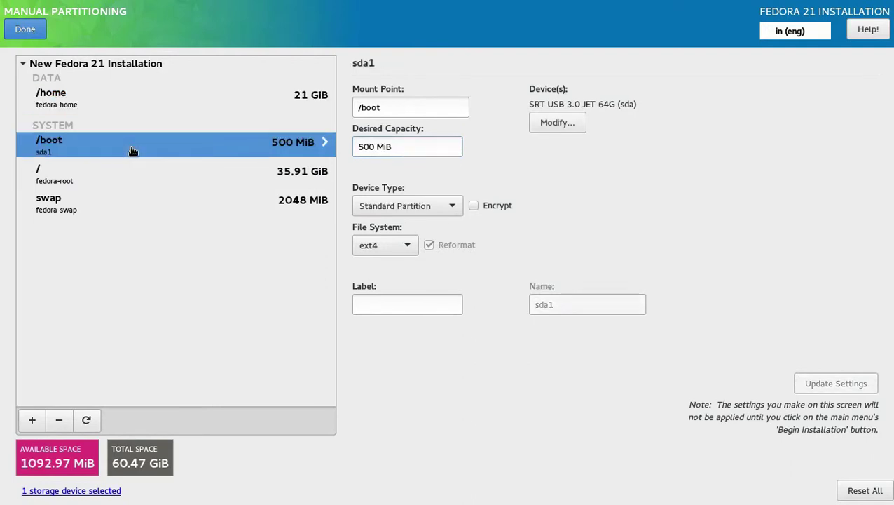
Leave the fedora volume group's RAID level at None and close its settings unchanged
click(160, 180)
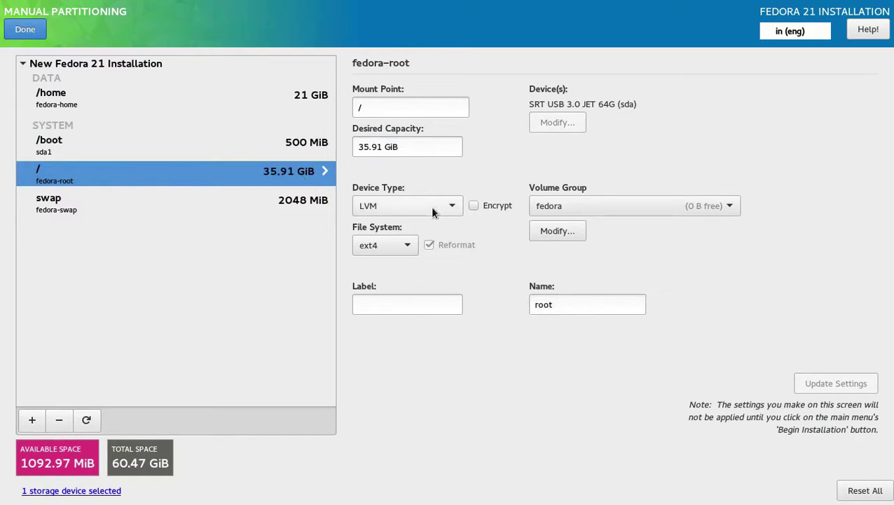
click(552, 233)
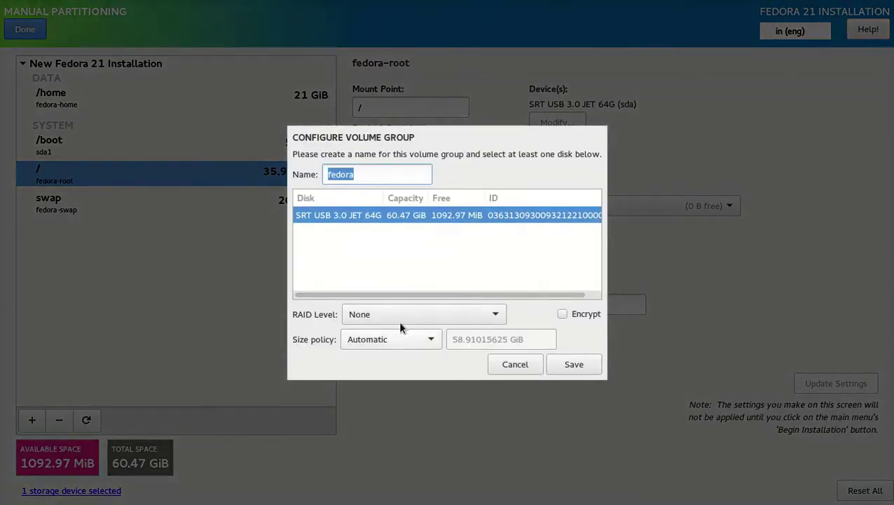
click(401, 317)
click(463, 315)
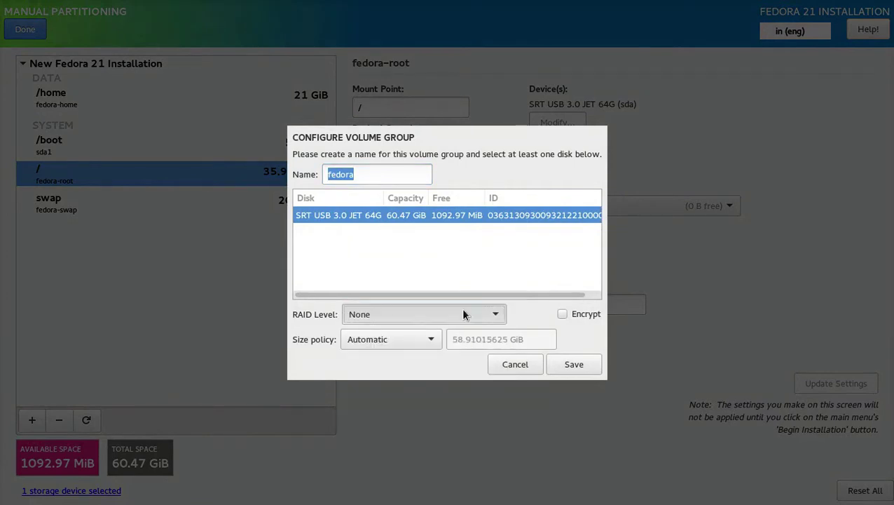
click(404, 320)
click(401, 319)
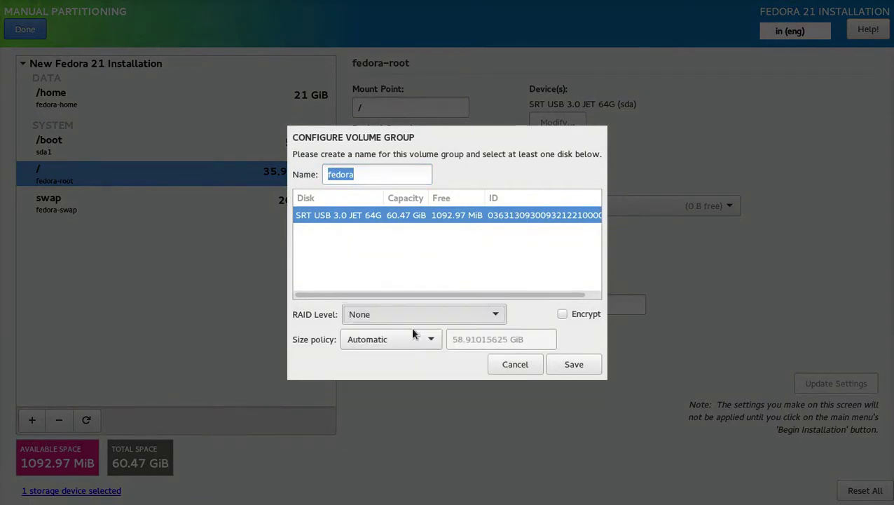
click(414, 317)
click(426, 433)
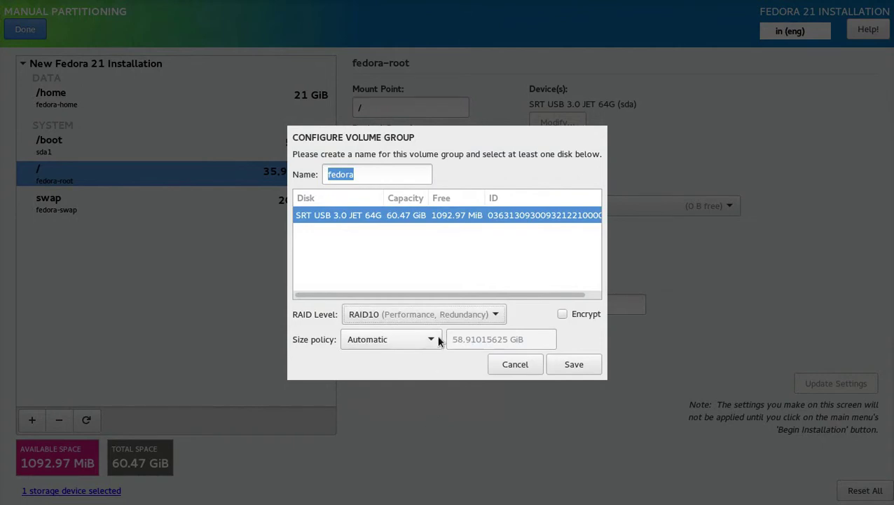
click(437, 314)
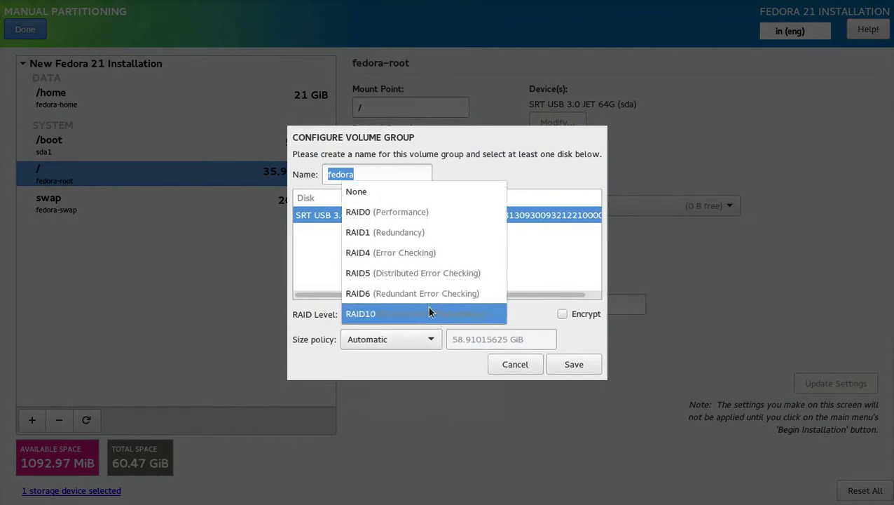
click(416, 193)
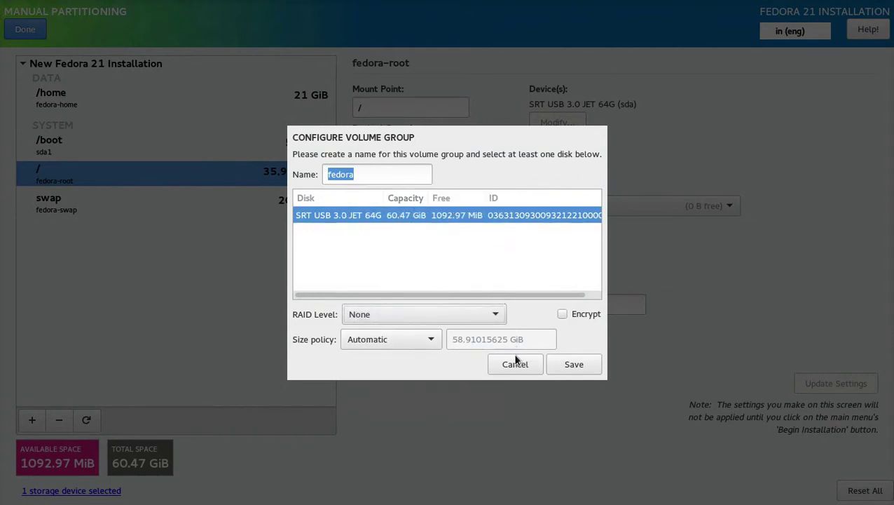
click(507, 363)
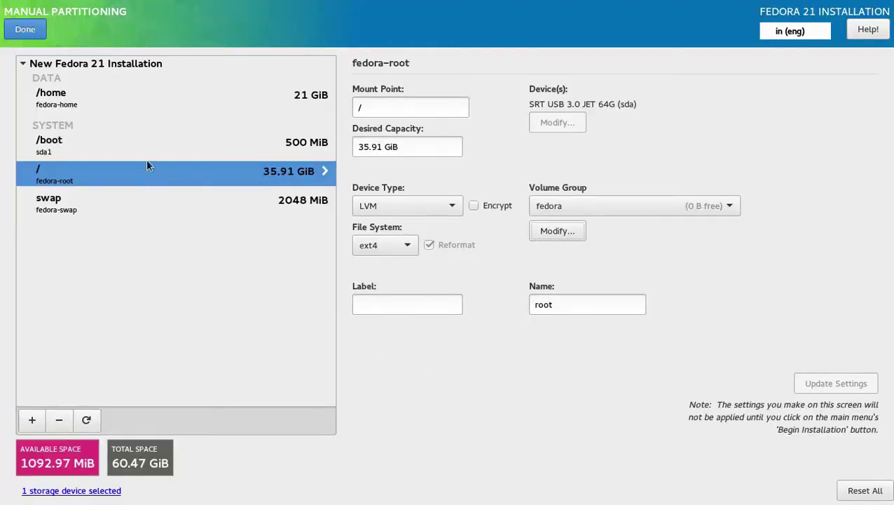
Finish manual partitioning and accept the Summary of Changes destroying the old Ubuntu volumes
click(68, 101)
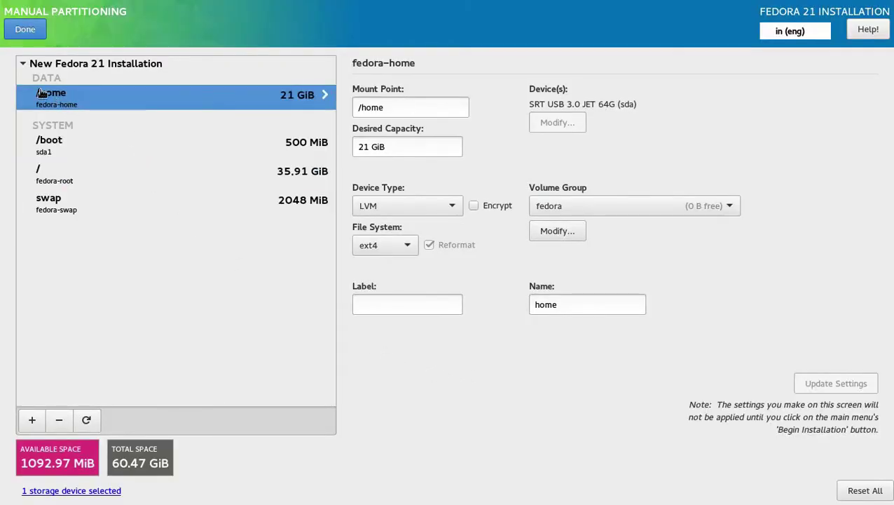
click(25, 30)
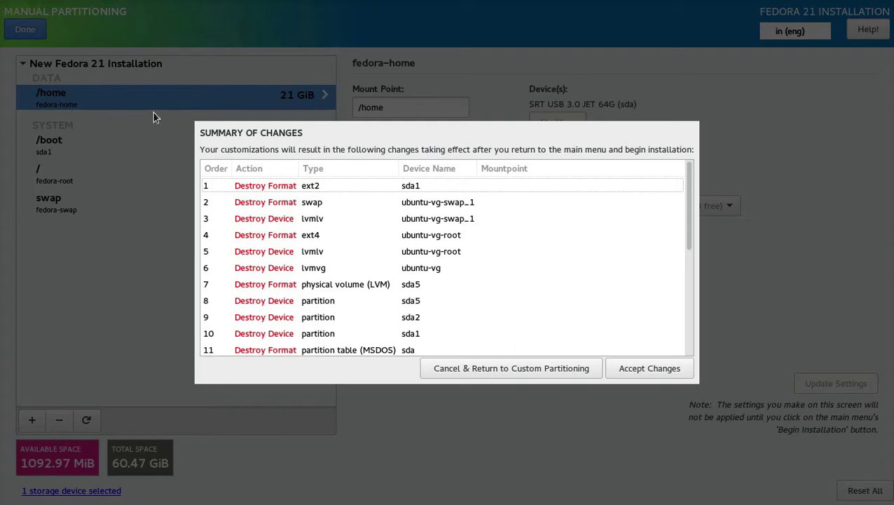
click(656, 366)
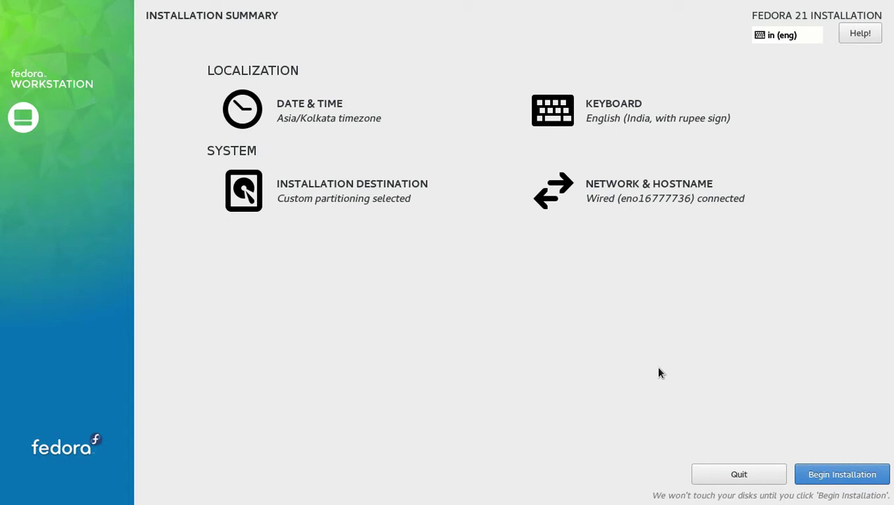
Begin the Fedora installation from the Installation Summary
click(830, 477)
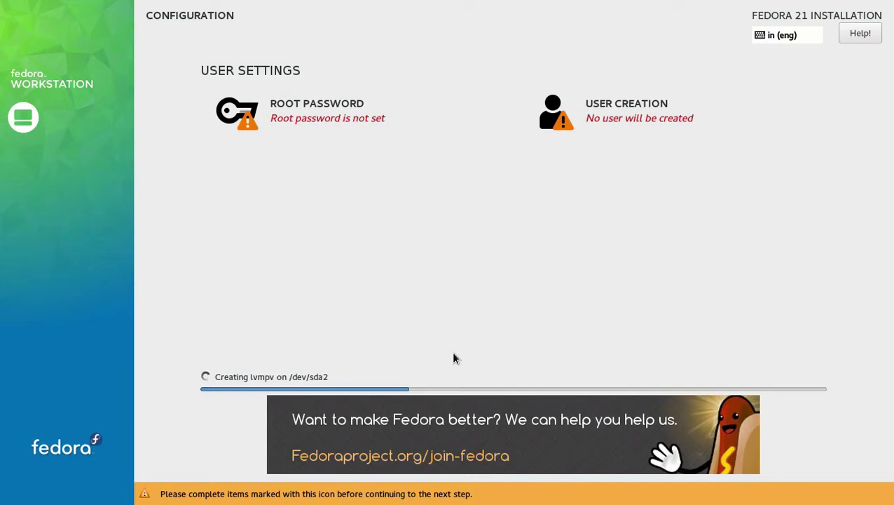
Enter and confirm the root password, then go to User Creation
click(297, 116)
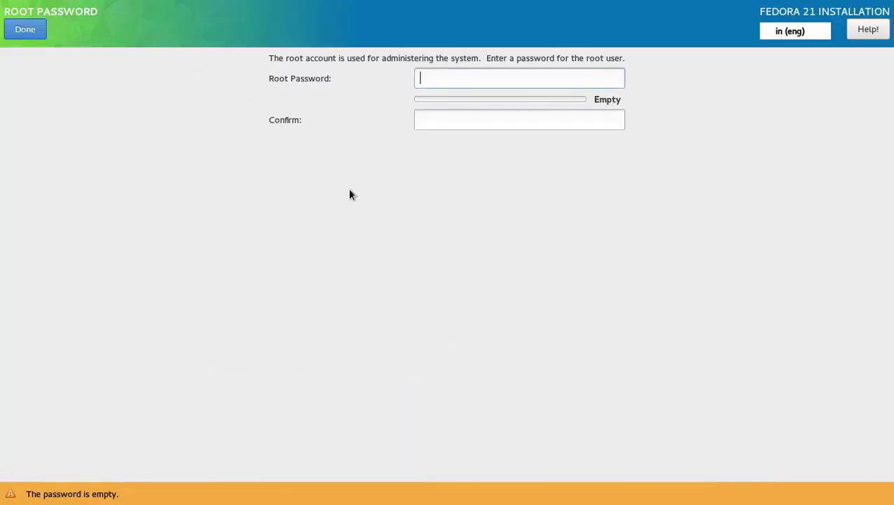
text(••••••••)
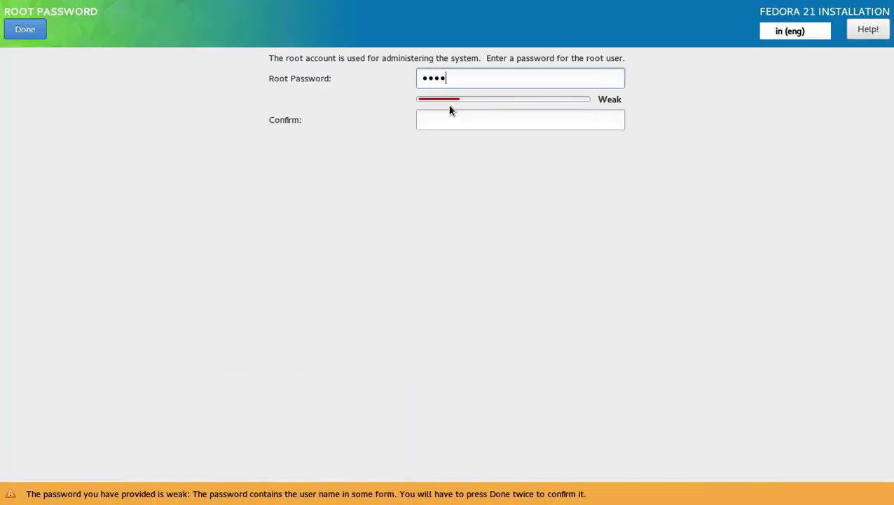
key(Tab)
text(••••••••)
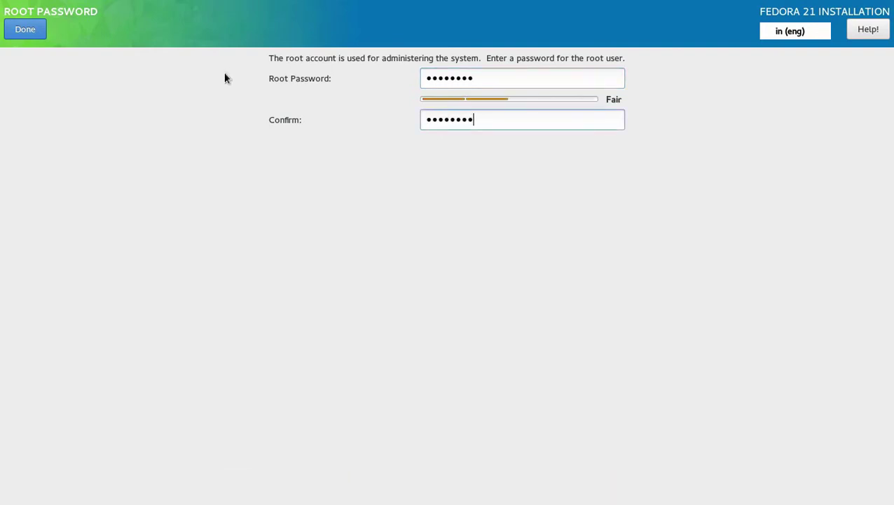
click(38, 28)
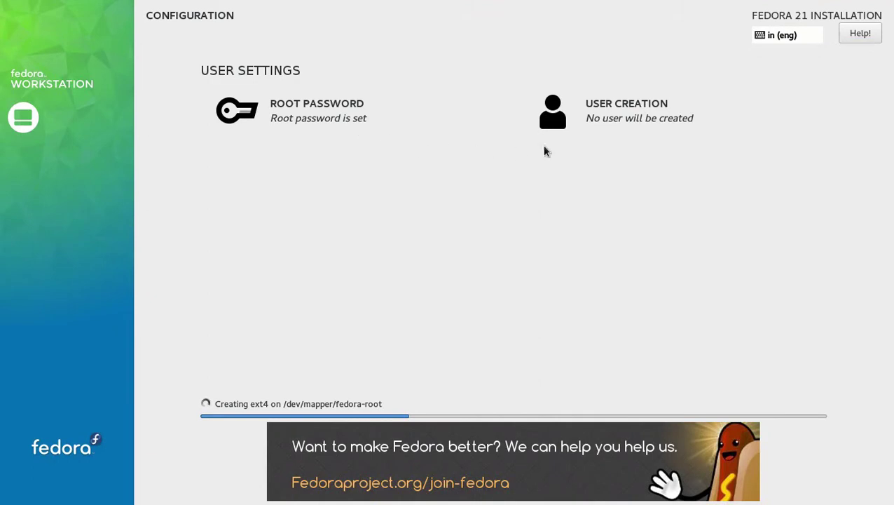
click(580, 125)
Enter the user's full name and a short username, and make the user an administrator
text(Alok Yadav)
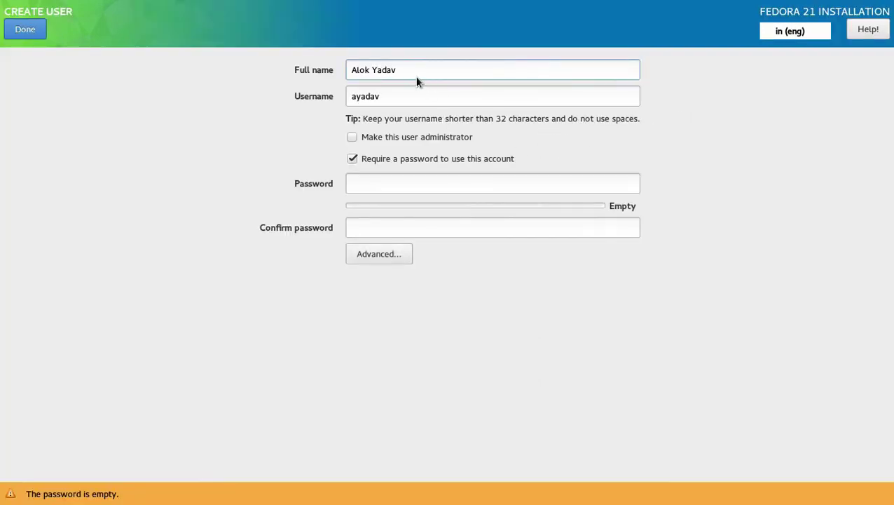
key(Tab)
text(a)
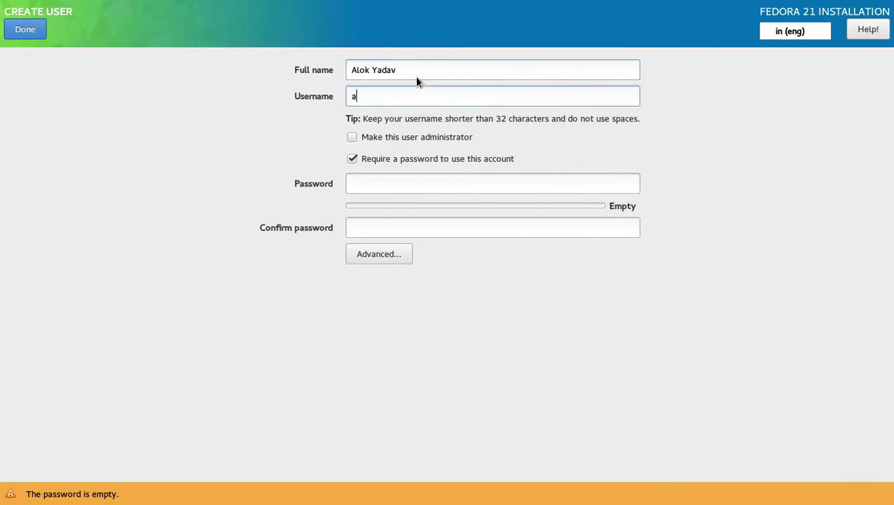
text(lok)
click(413, 139)
Keep a password required and enter the user's password and its confirmation
click(390, 182)
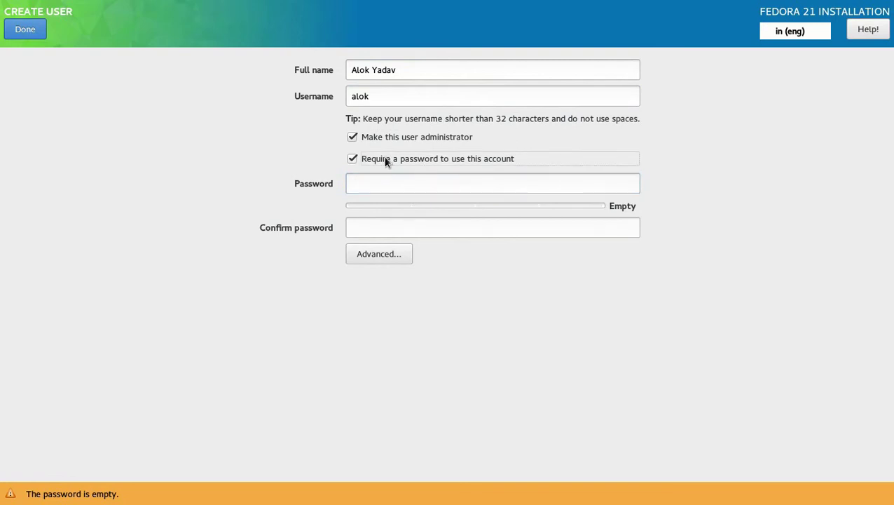
click(383, 158)
click(379, 161)
click(366, 186)
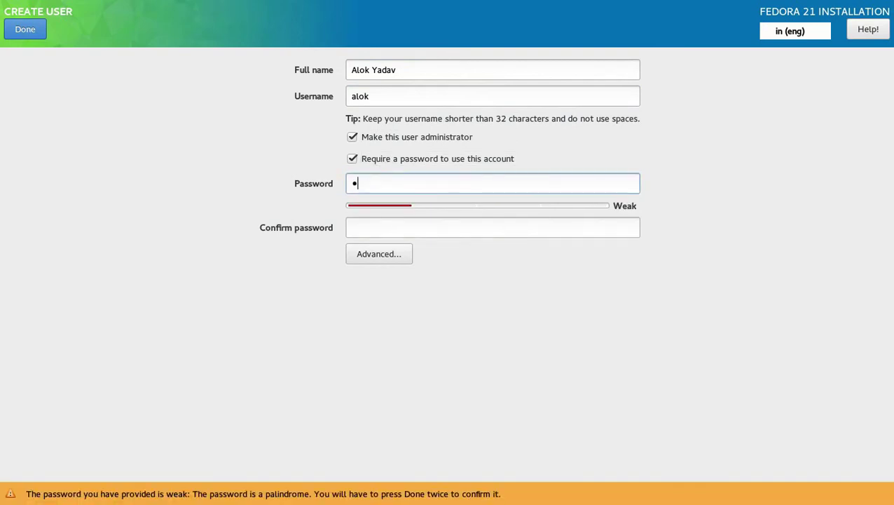
key(Tab)
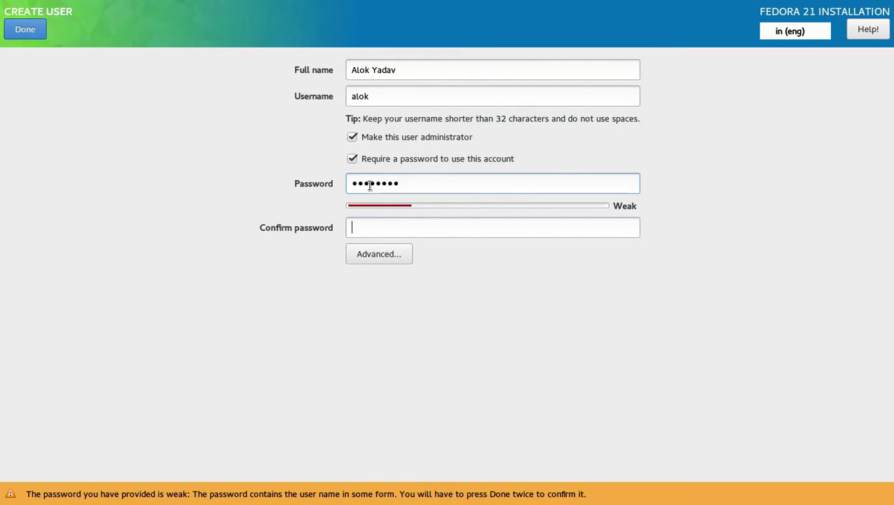
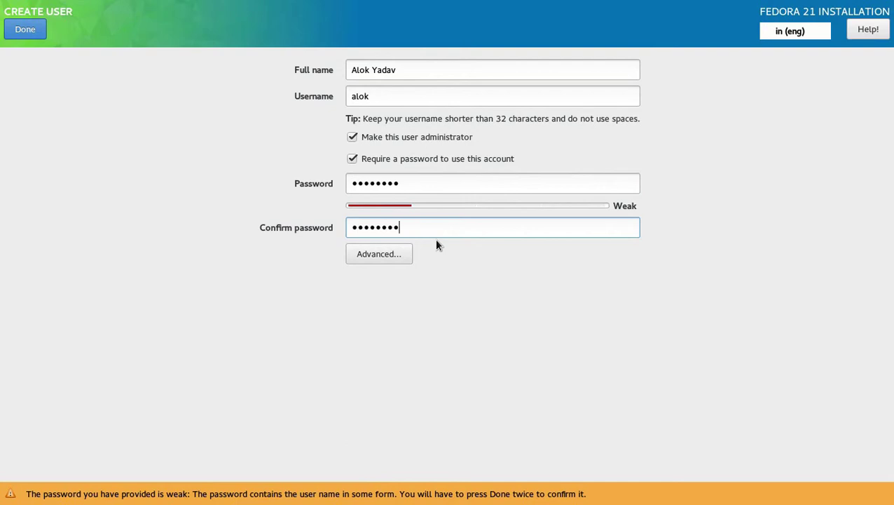
double_click(421, 184)
click(364, 186)
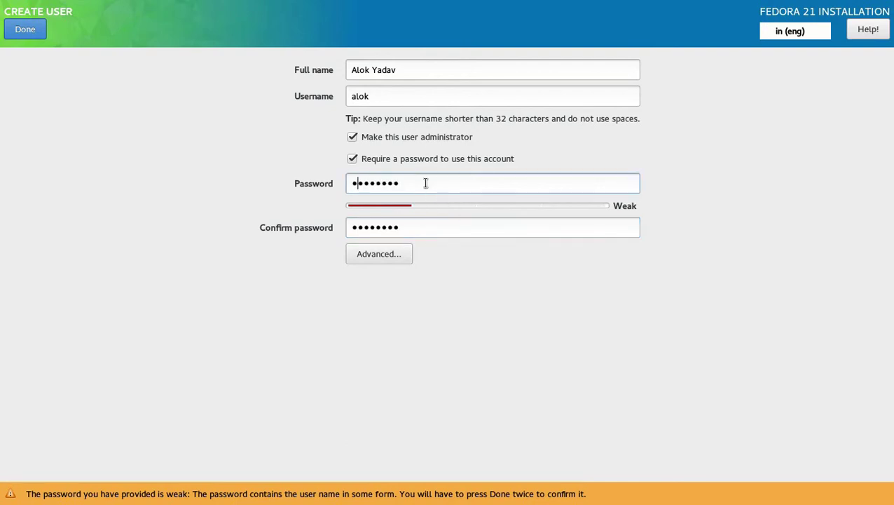
double_click(407, 184)
key(BackSpace)
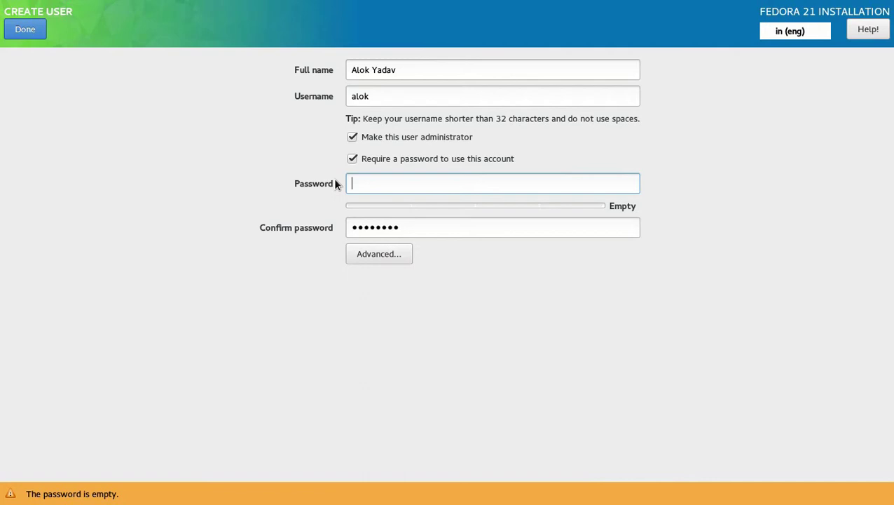
text(•)
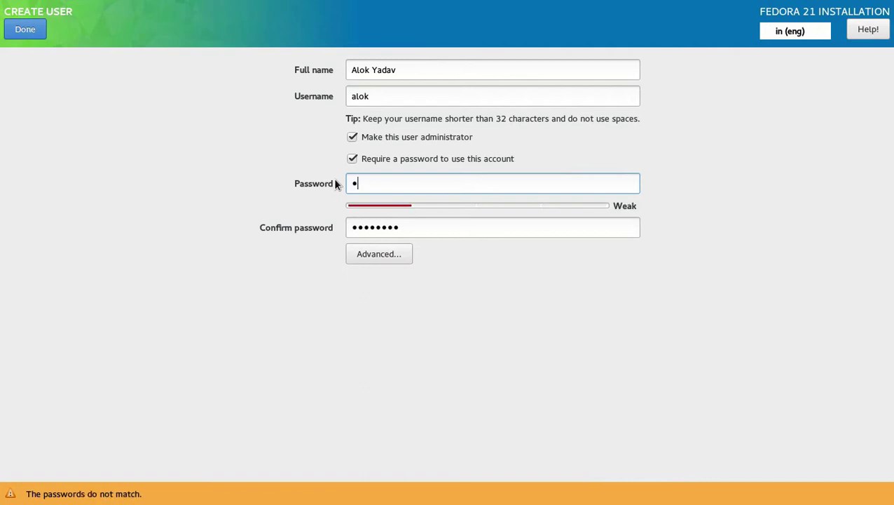
text(••••••••••)
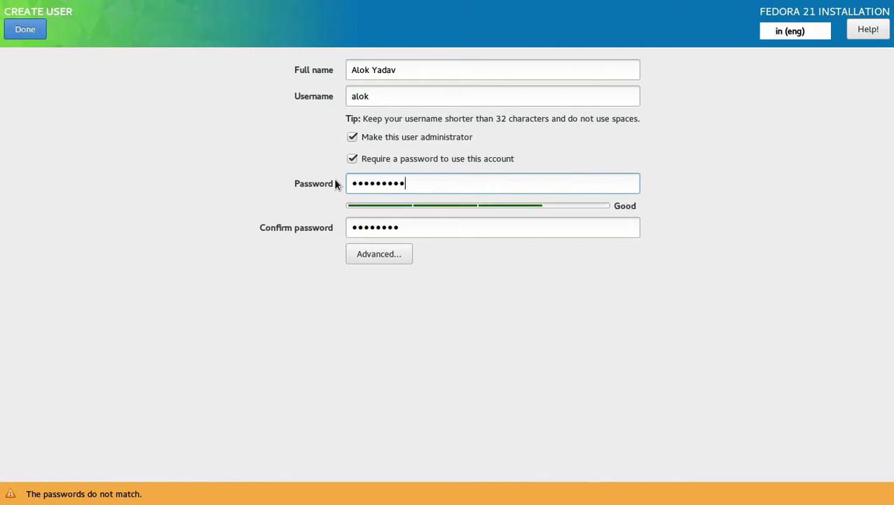
text(••••••)
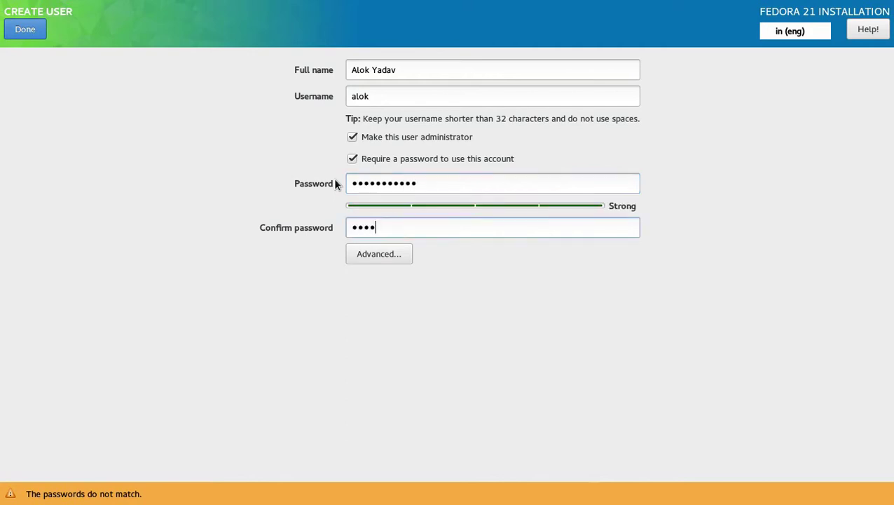
text(•••••)
Retype a matching user password in both fields and save the new account
click(422, 183)
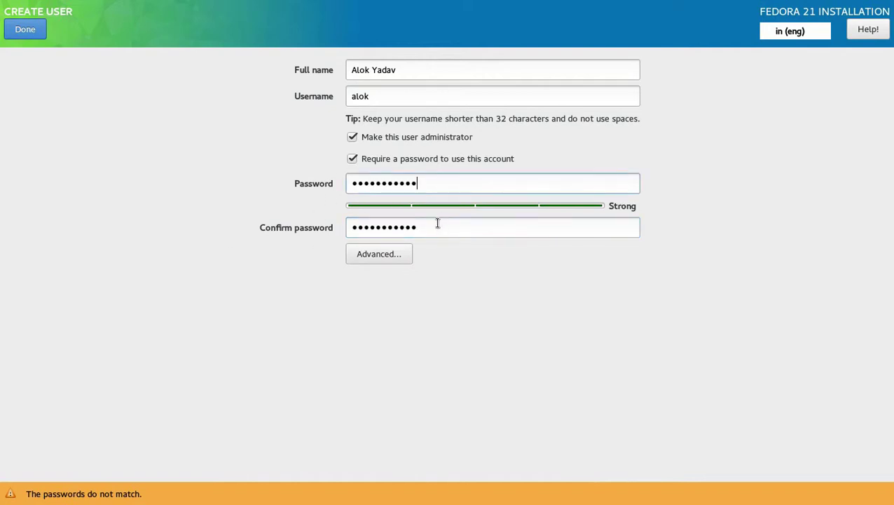
double_click(429, 184)
key(BackSpace)
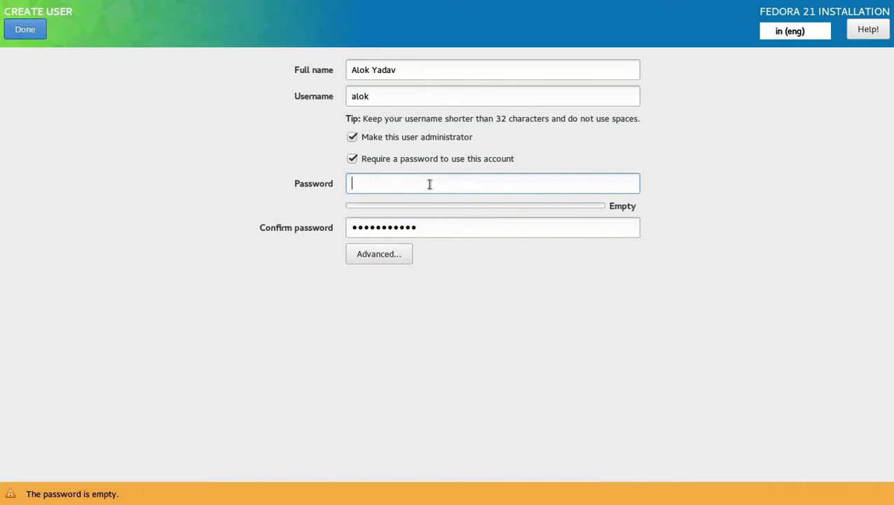
text(••••••••)
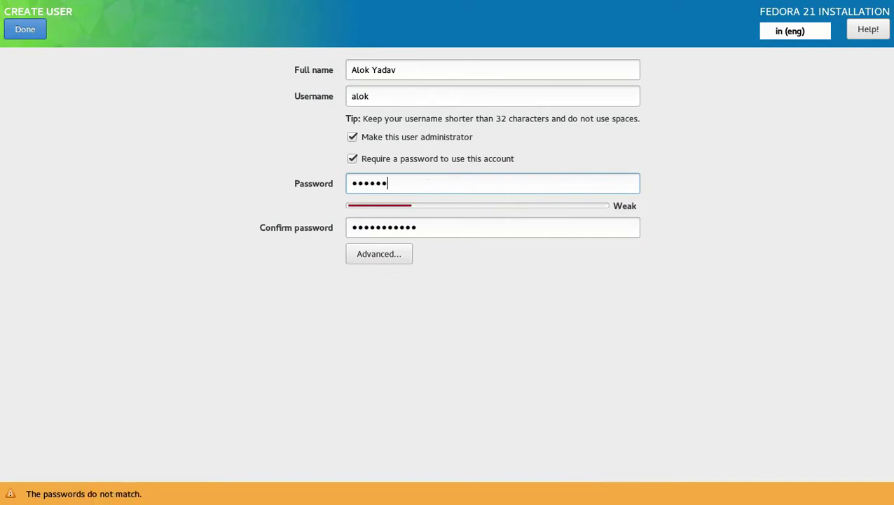
key(Tab)
text(•••••••)
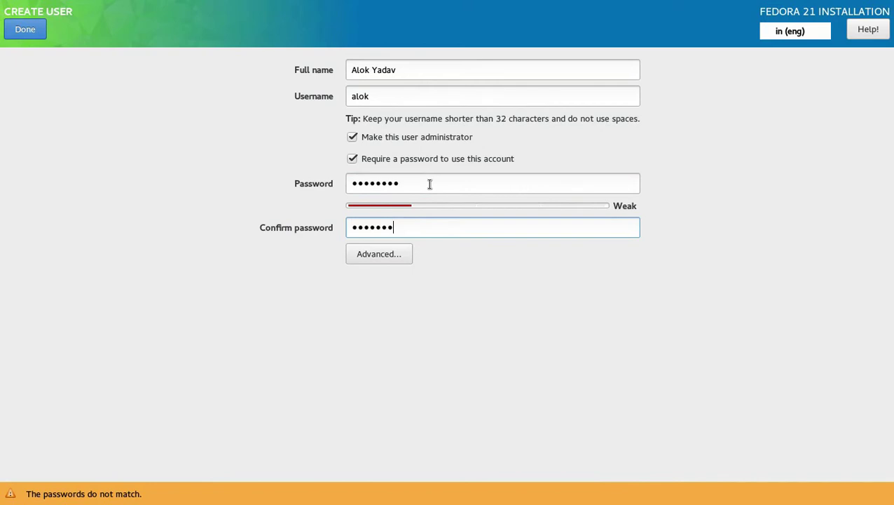
text(•)
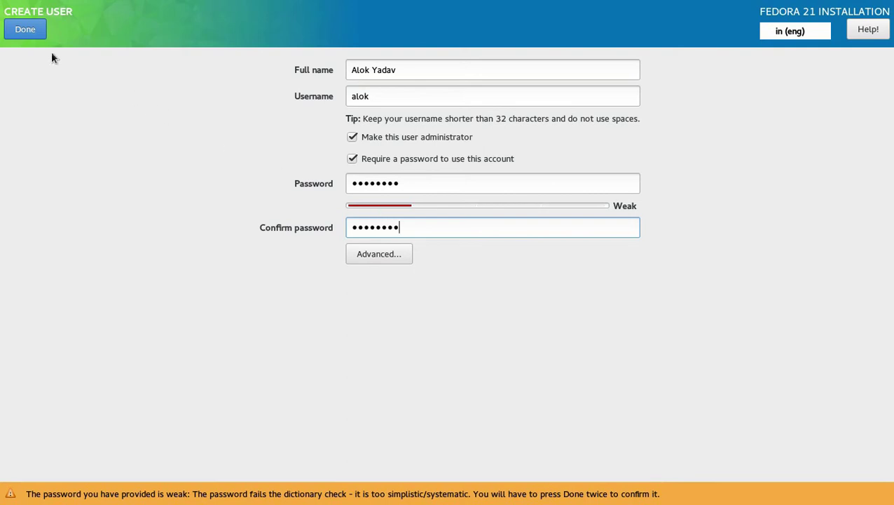
double_click(25, 29)
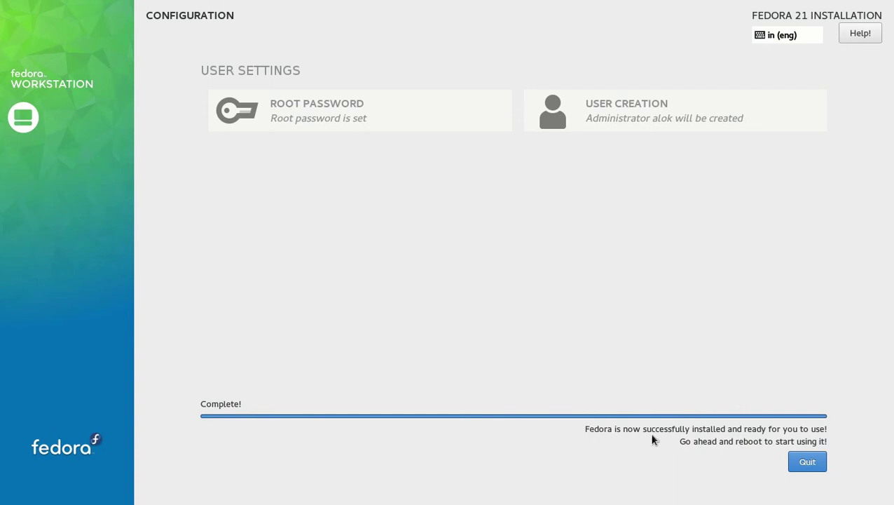
Quit the installer once the progress bar reports Fedora installed and ready to reboot
click(813, 465)
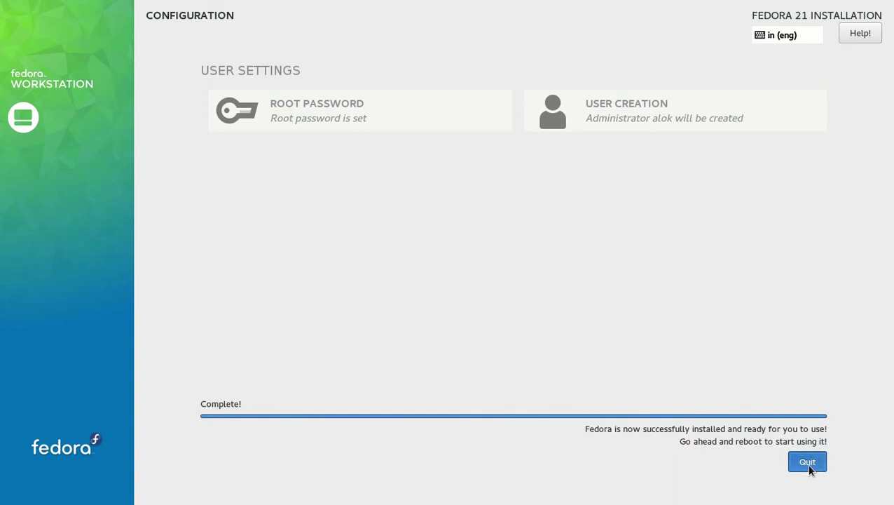